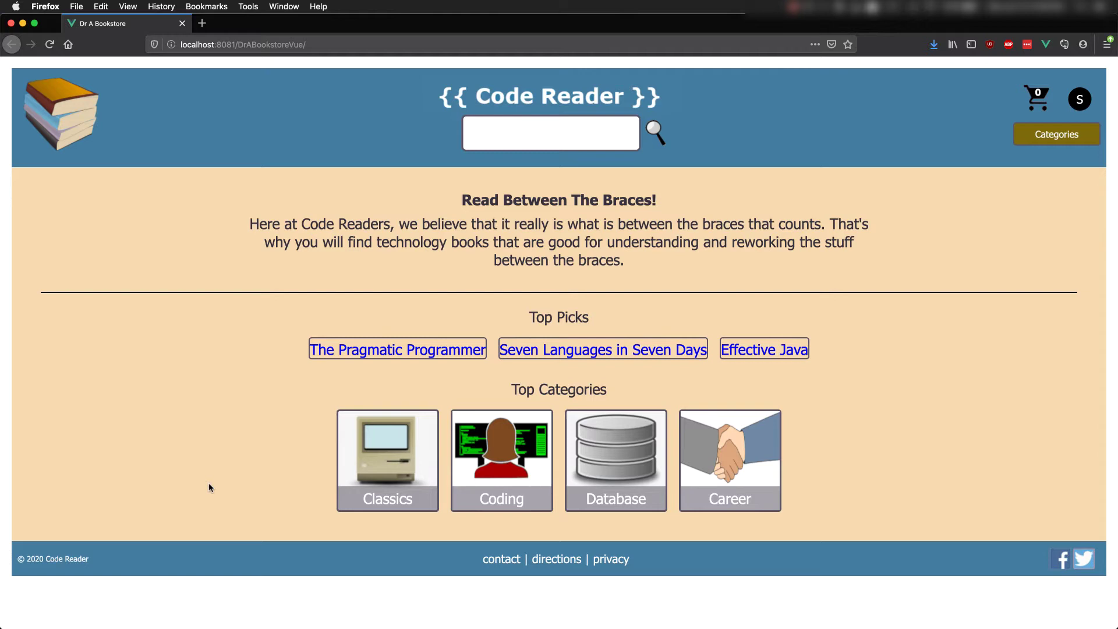
Hide the npm serve Run output in HomeBookList.vue and bring up the Replace bar.
key(super+Tab)
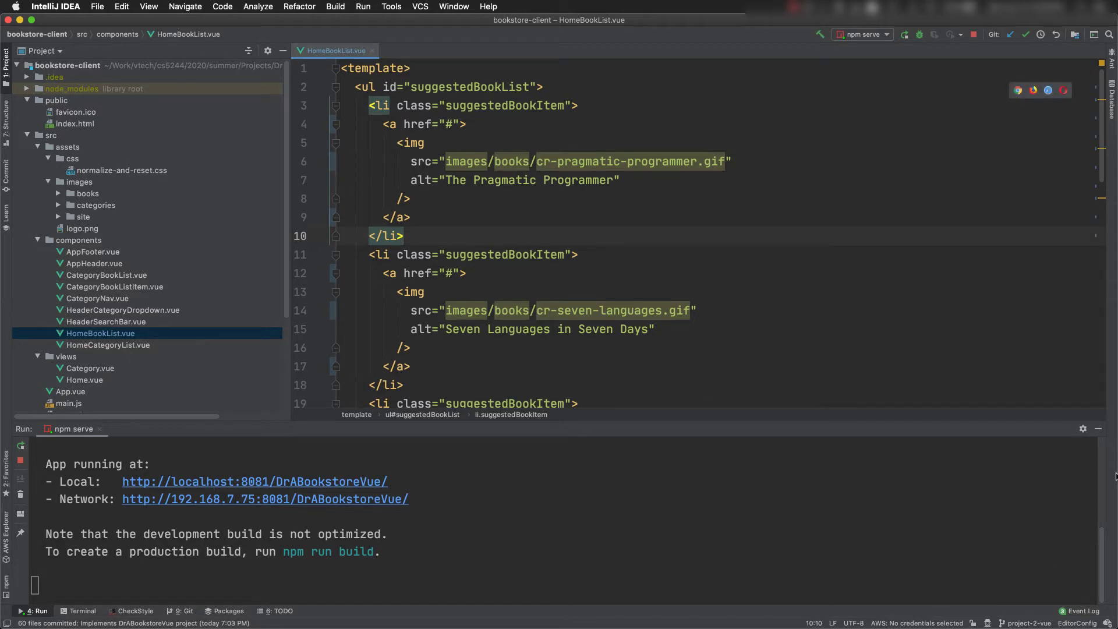
key(shift+Escape)
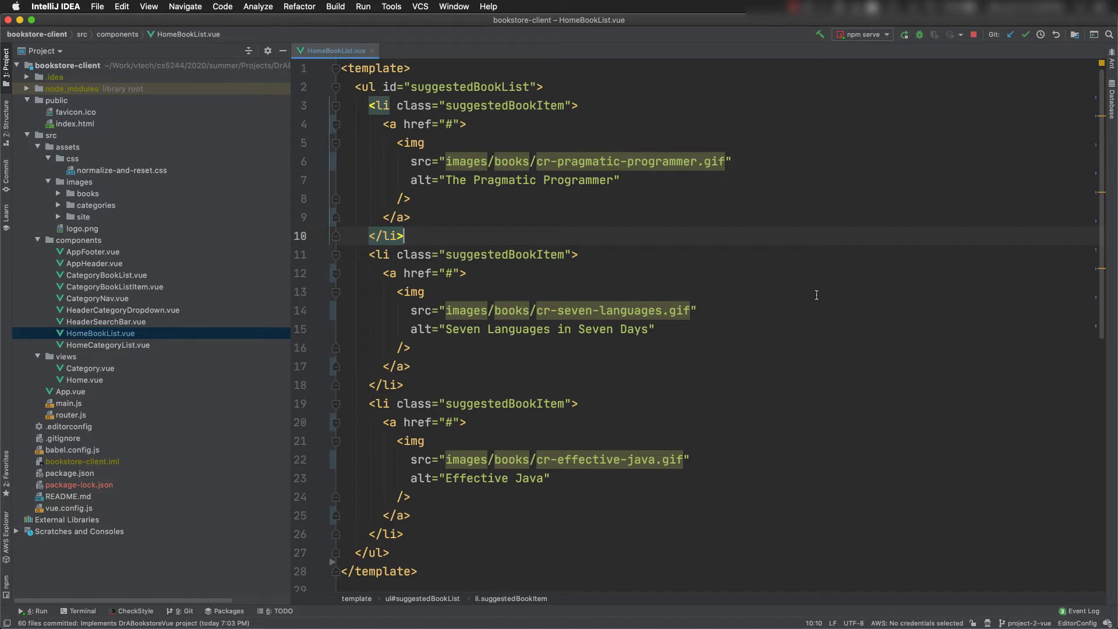
key(super+r)
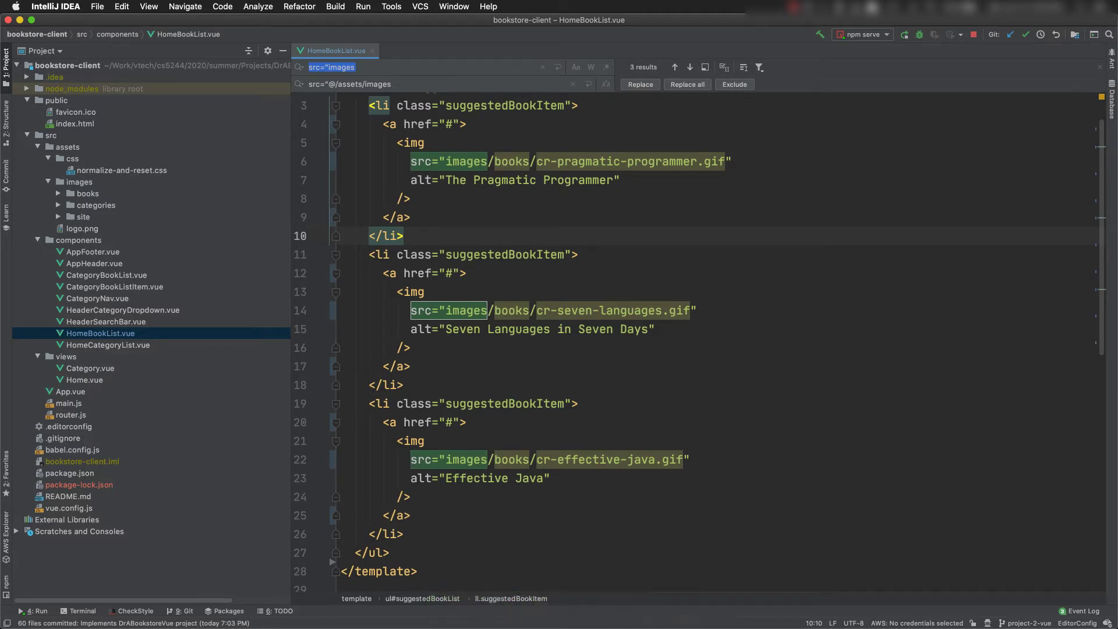
Replace all <a with <router-link and all </a with </router-link in HomeBookList.vue.
key(BackSpace)
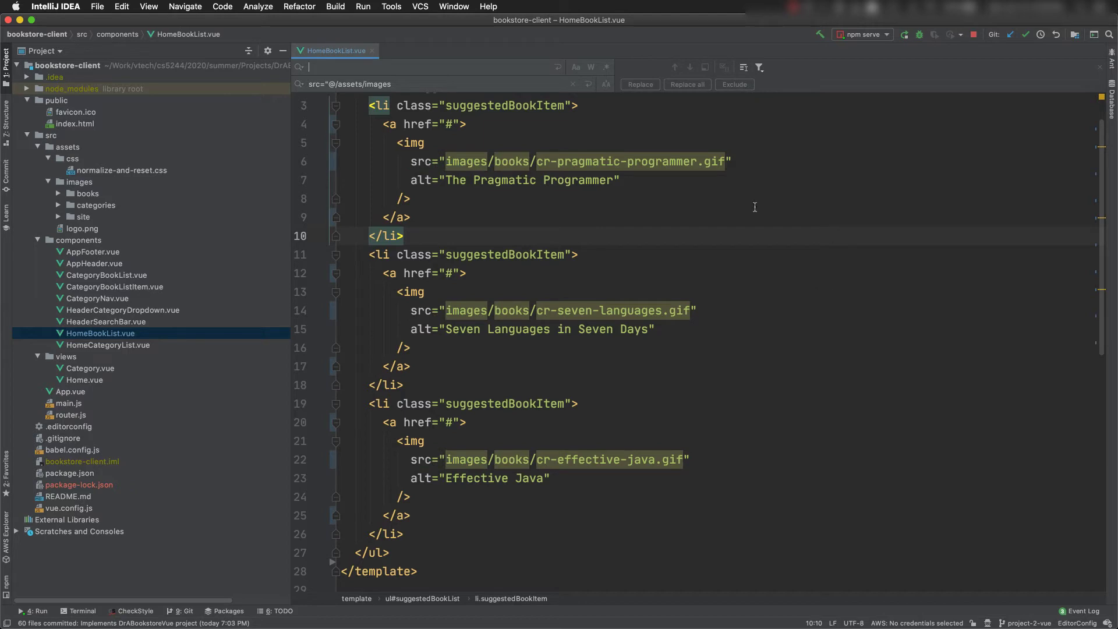
key(alt+BackSpace)
key(alt+BackSpace)
key(alt+BackSpace)
text(<a)
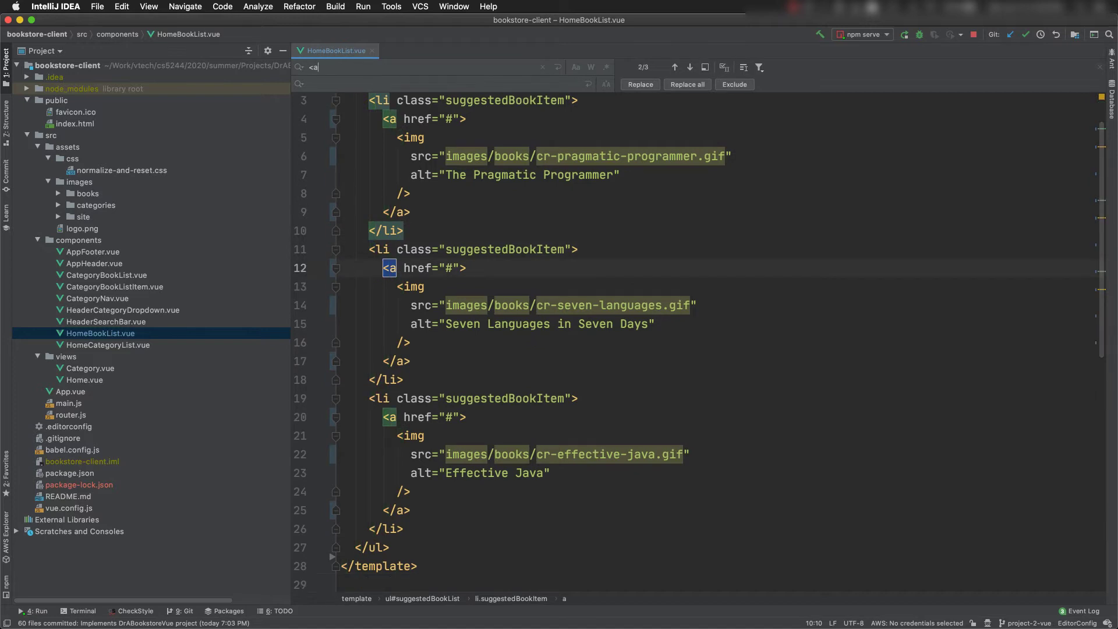
key(Tab)
text(<ro)
text(uter-link)
click(687, 84)
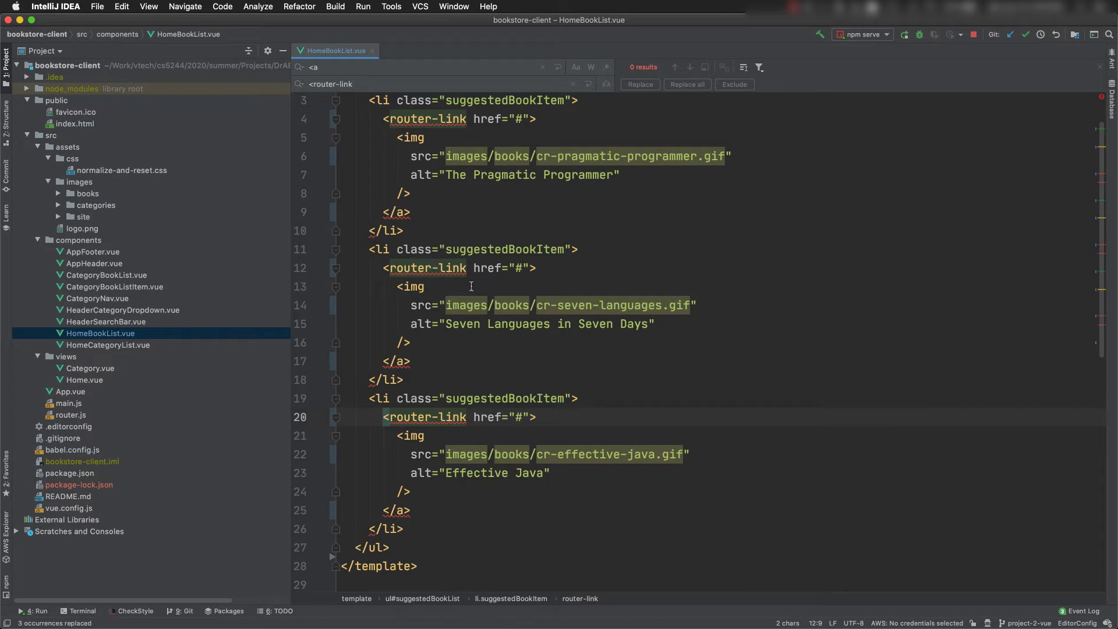
click(317, 67)
text(/)
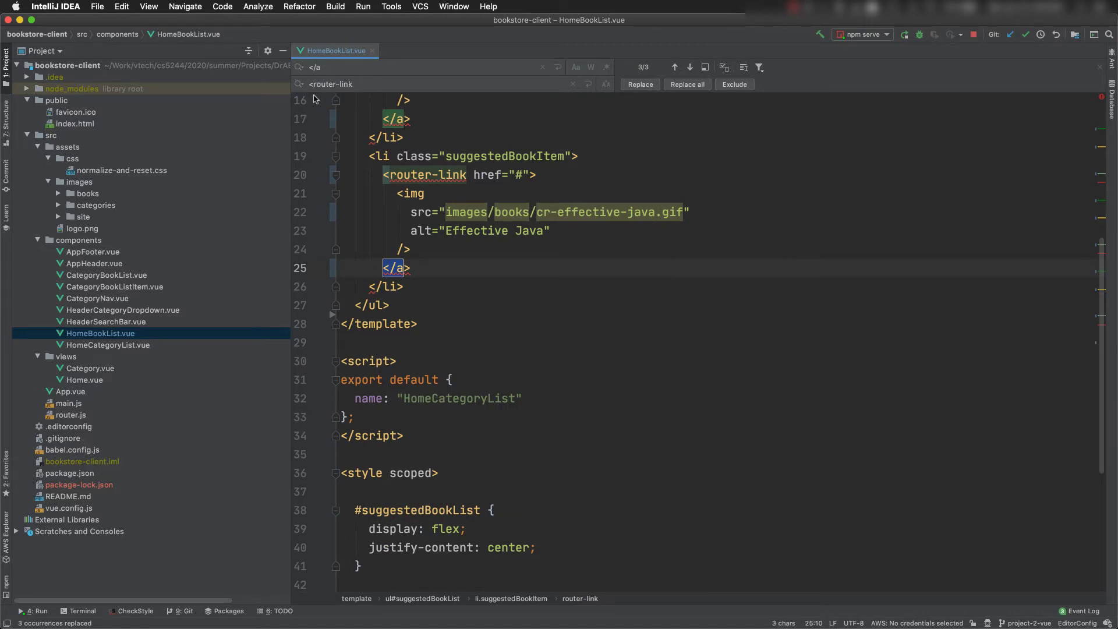
text(/)
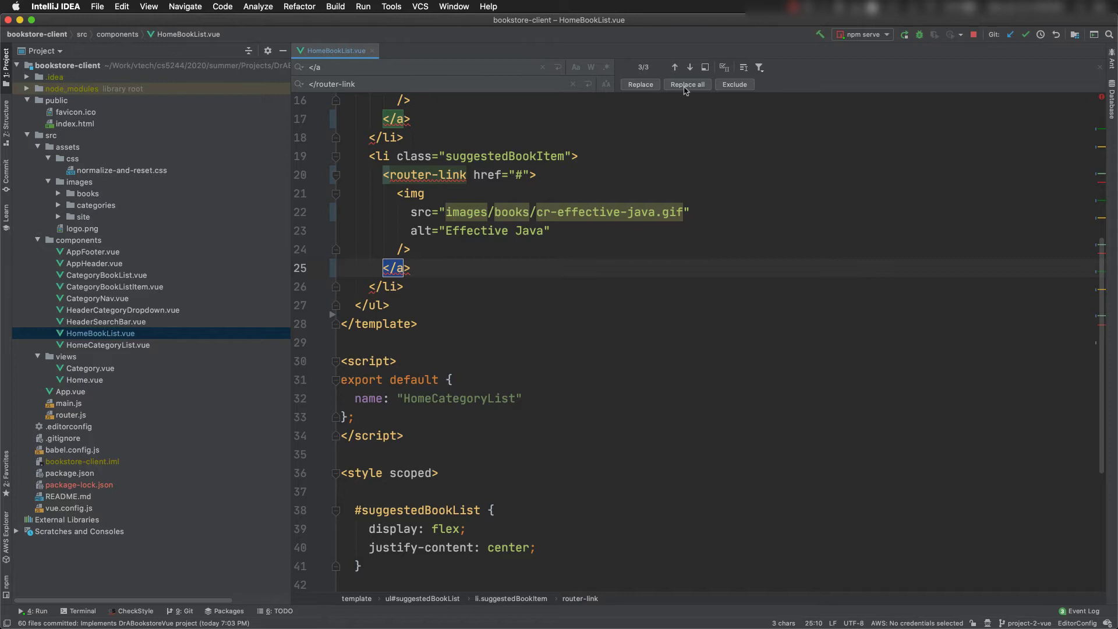
click(688, 85)
scroll(684, 141, up, 8)
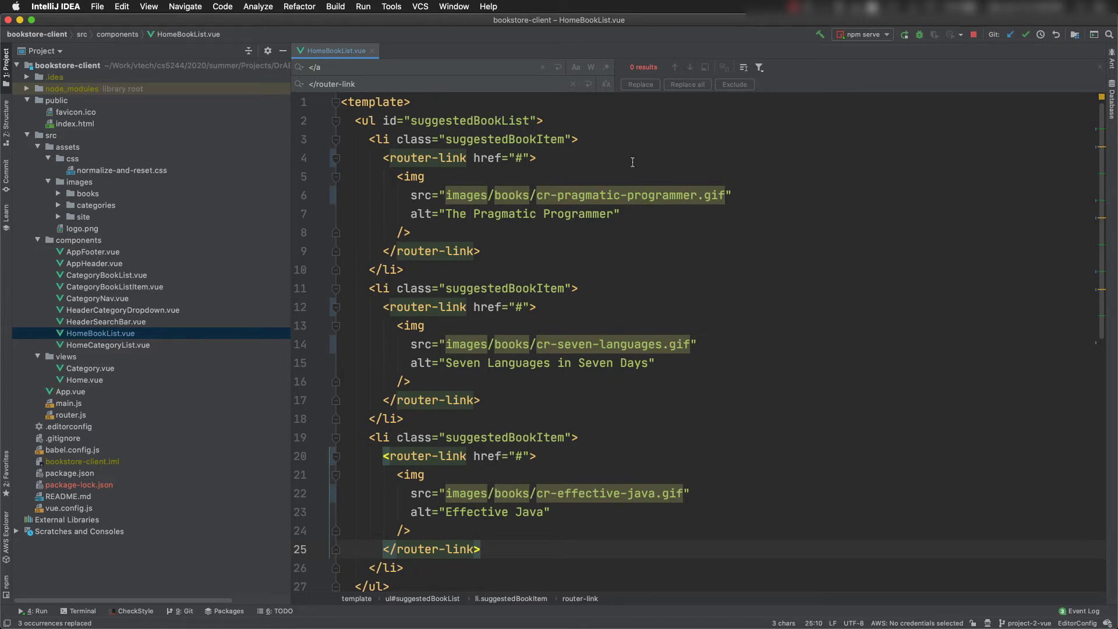
Save the router-link edits to HomeBookList.vue and restore the replacement row.
click(658, 157)
key(super+s)
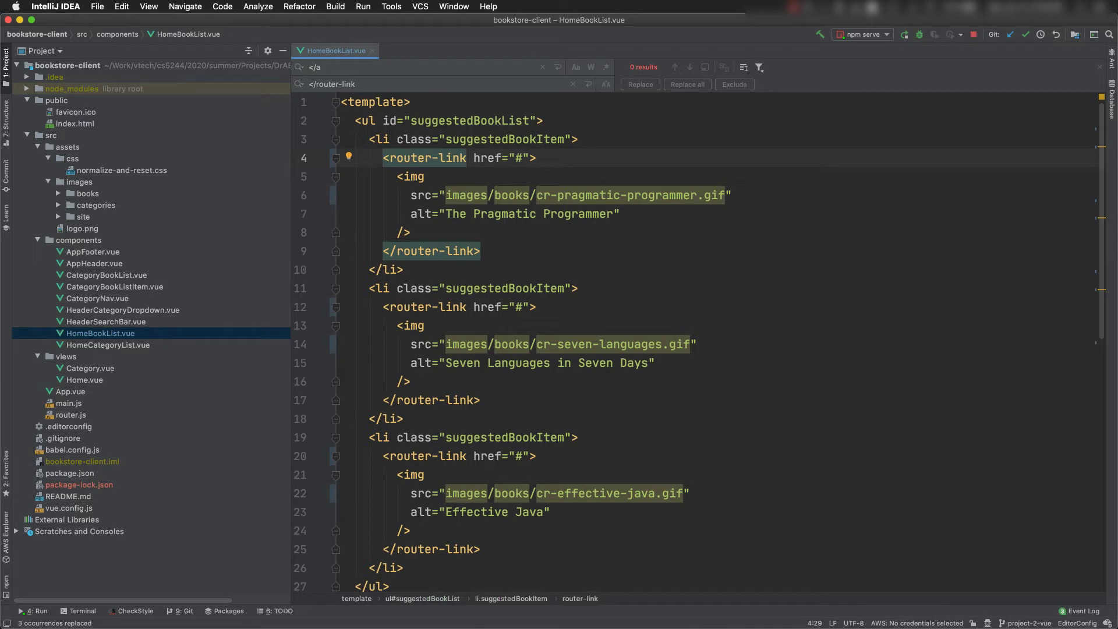
mouse_move(299, 67)
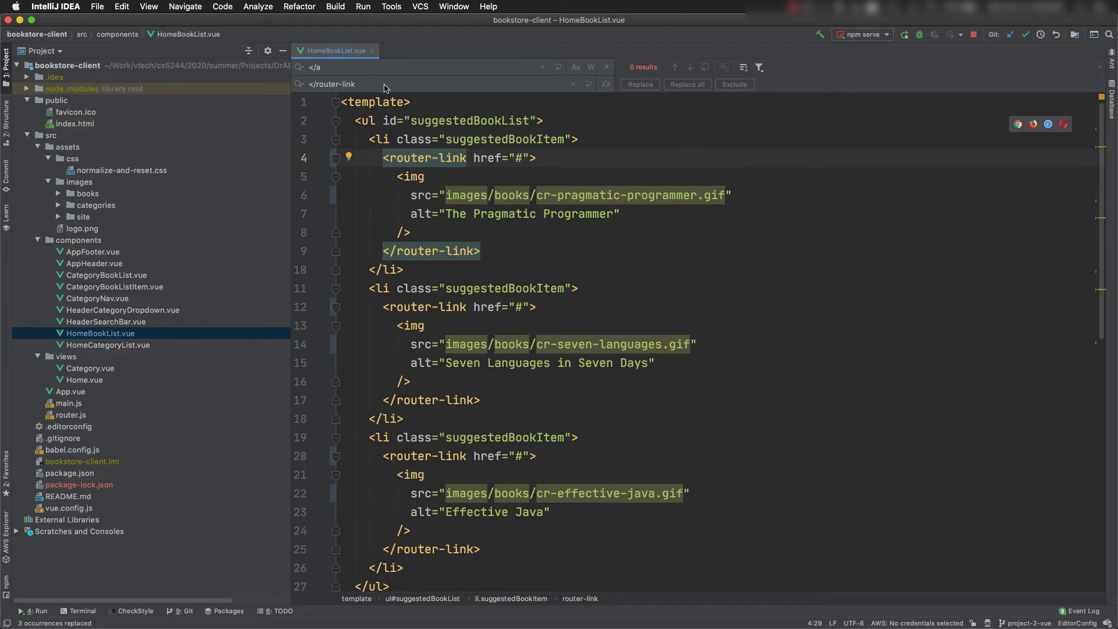
click(300, 68)
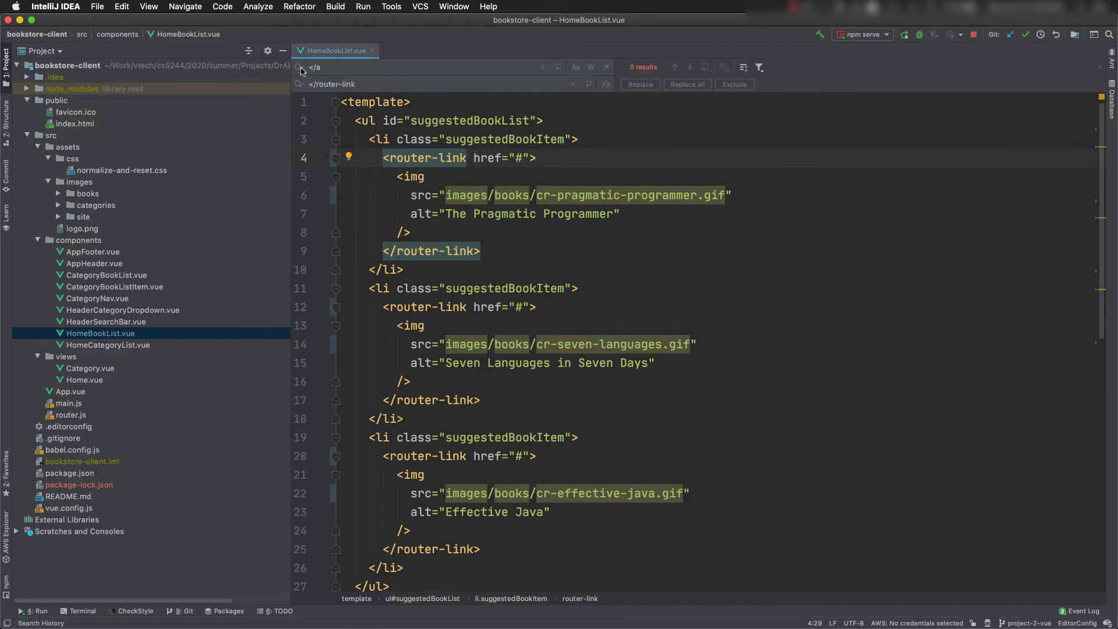
Replace all three src="images with src="@/assets/images from history, then save.
click(302, 70)
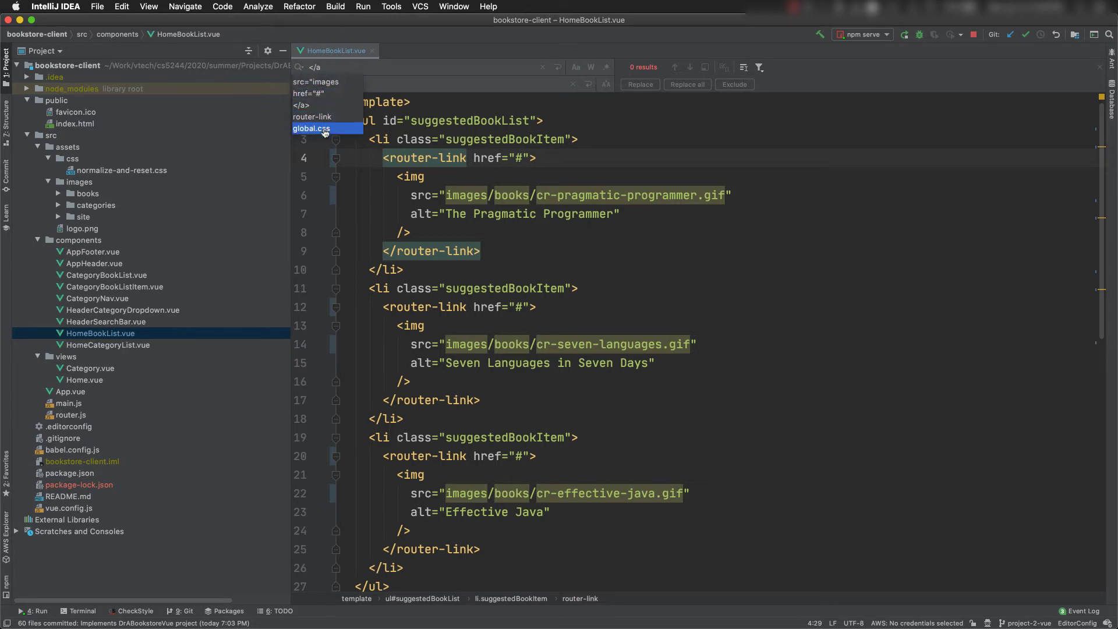
click(323, 83)
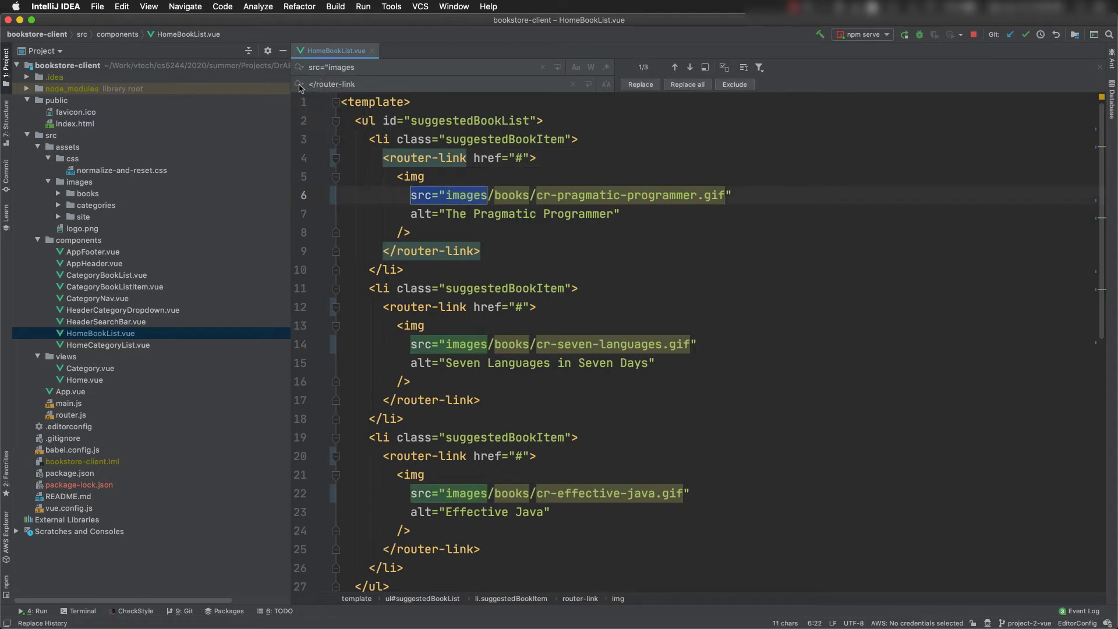
click(300, 85)
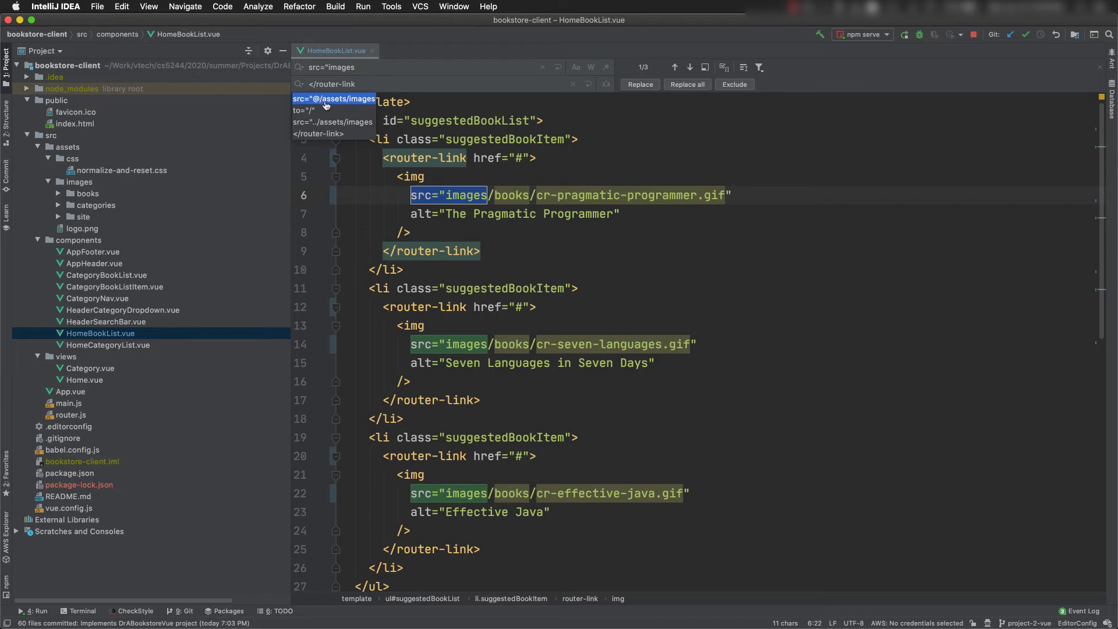
click(326, 99)
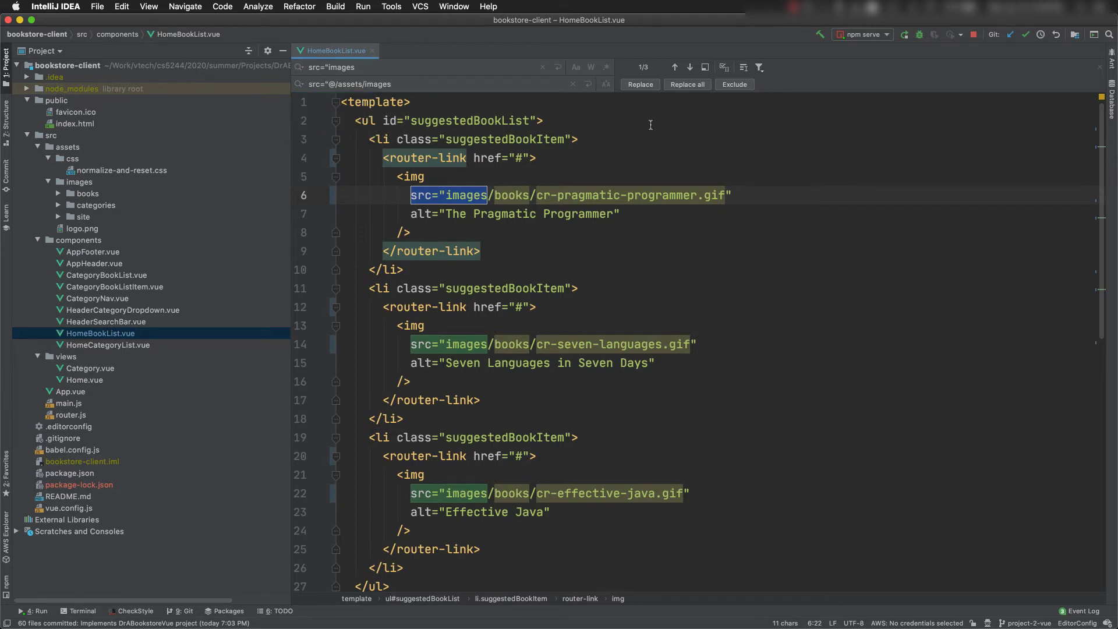
click(687, 84)
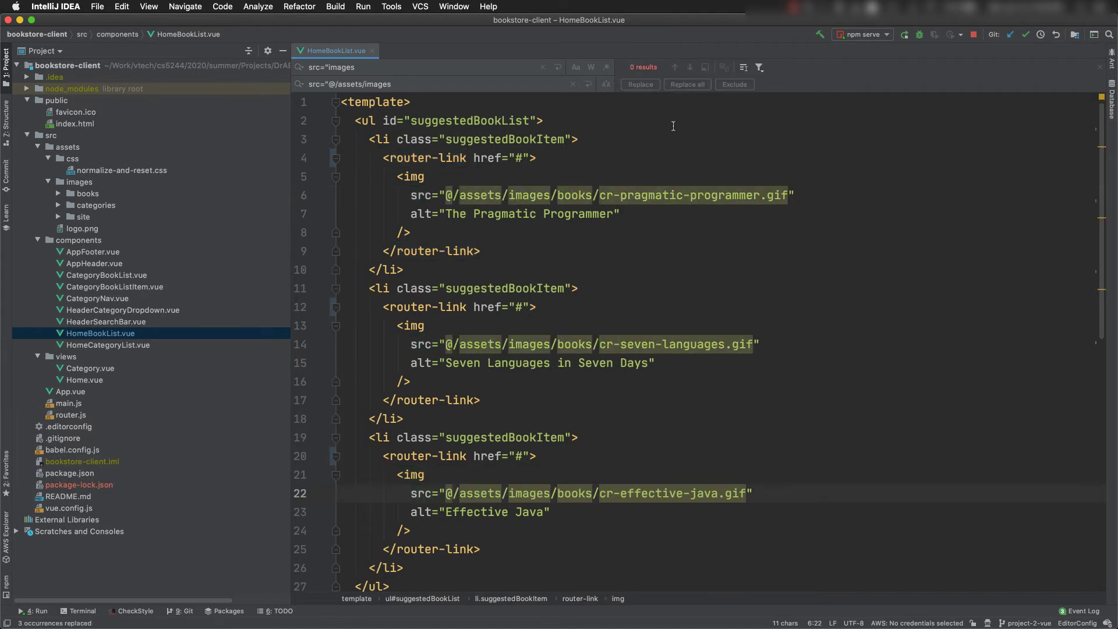
click(578, 139)
key(super+s)
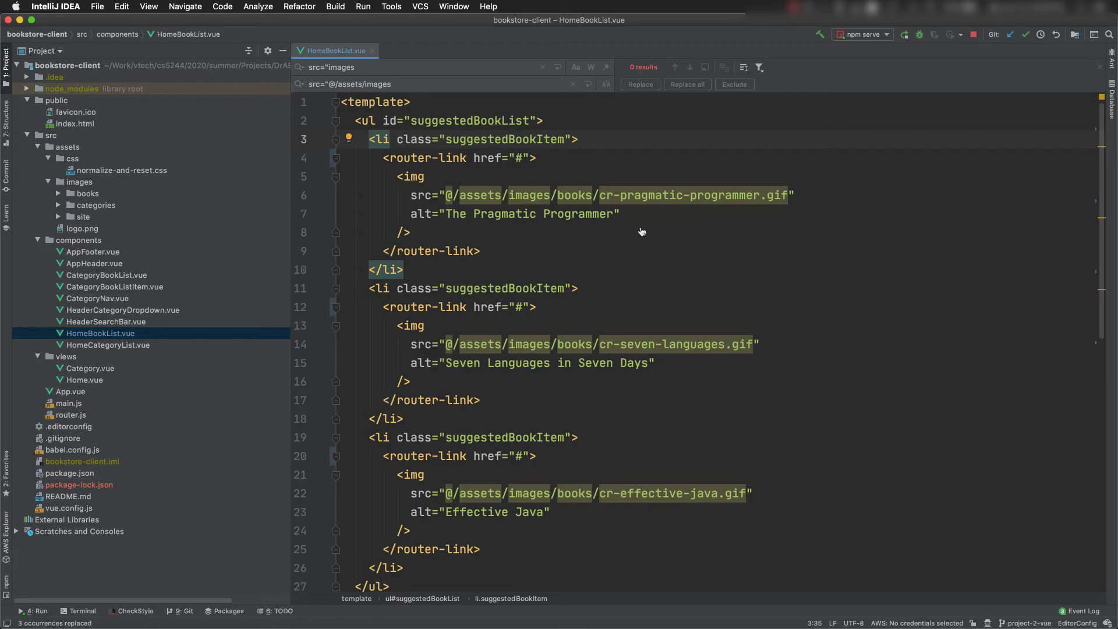
Reload the Code Reader homepage in Firefox, check Top Picks, and return to HomeBookList.vue.
key(super+Tab)
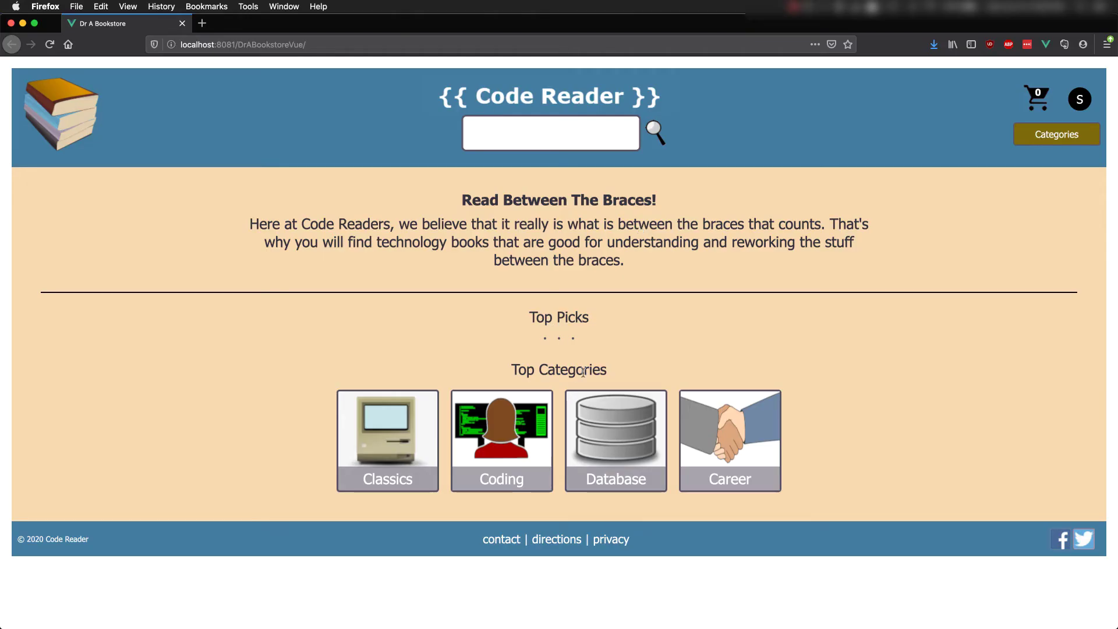
click(50, 44)
key(super+Tab)
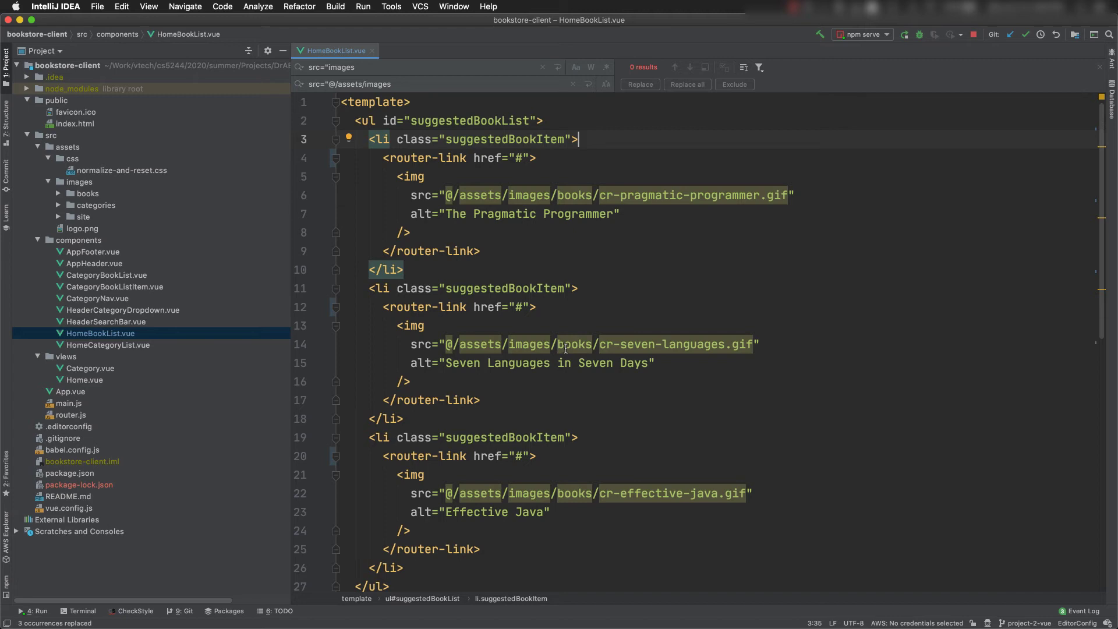
click(974, 34)
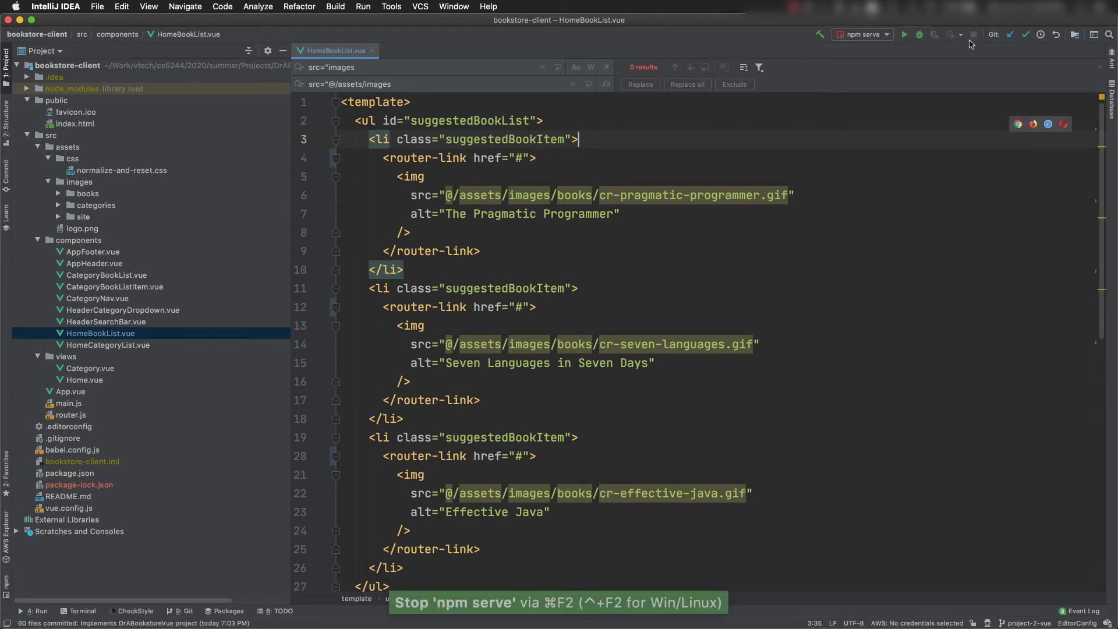
click(904, 35)
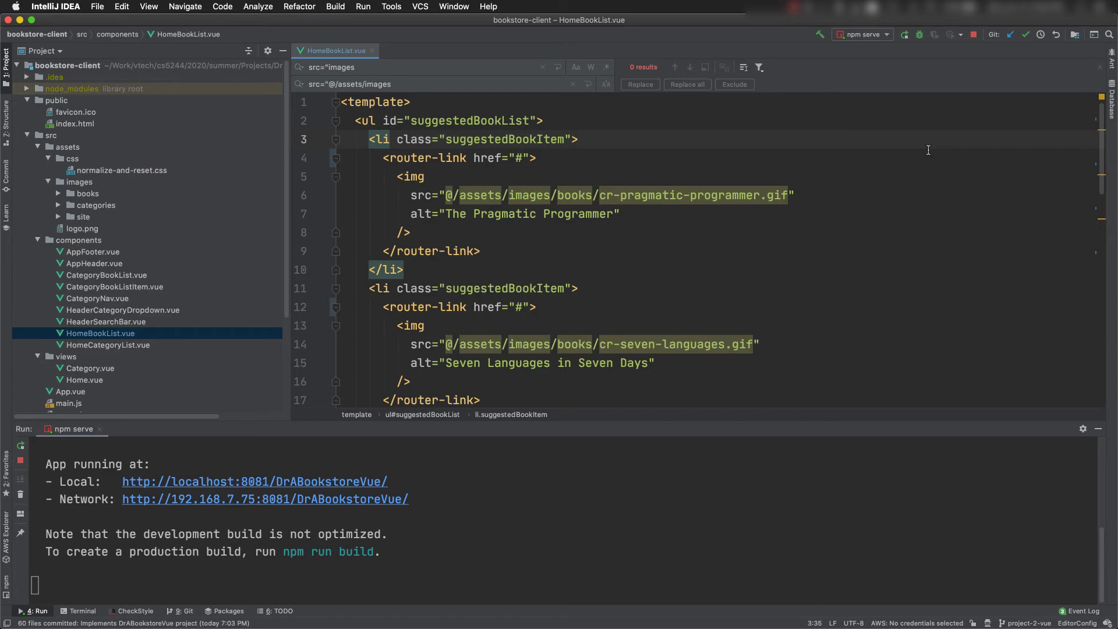
key(super+Tab)
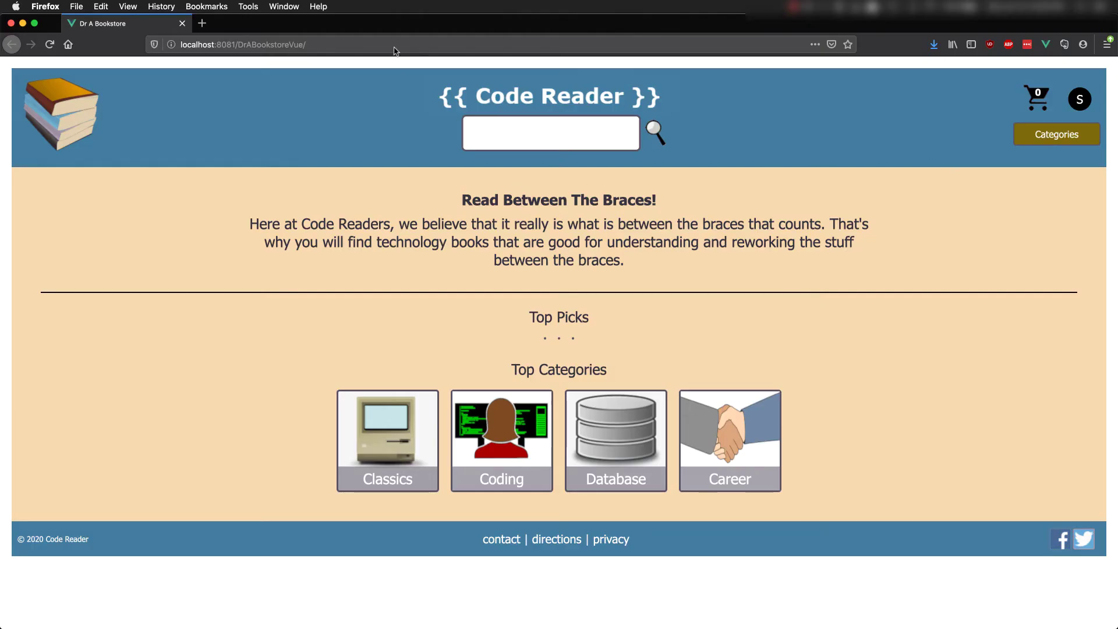
click(48, 44)
click(49, 44)
key(super+Tab)
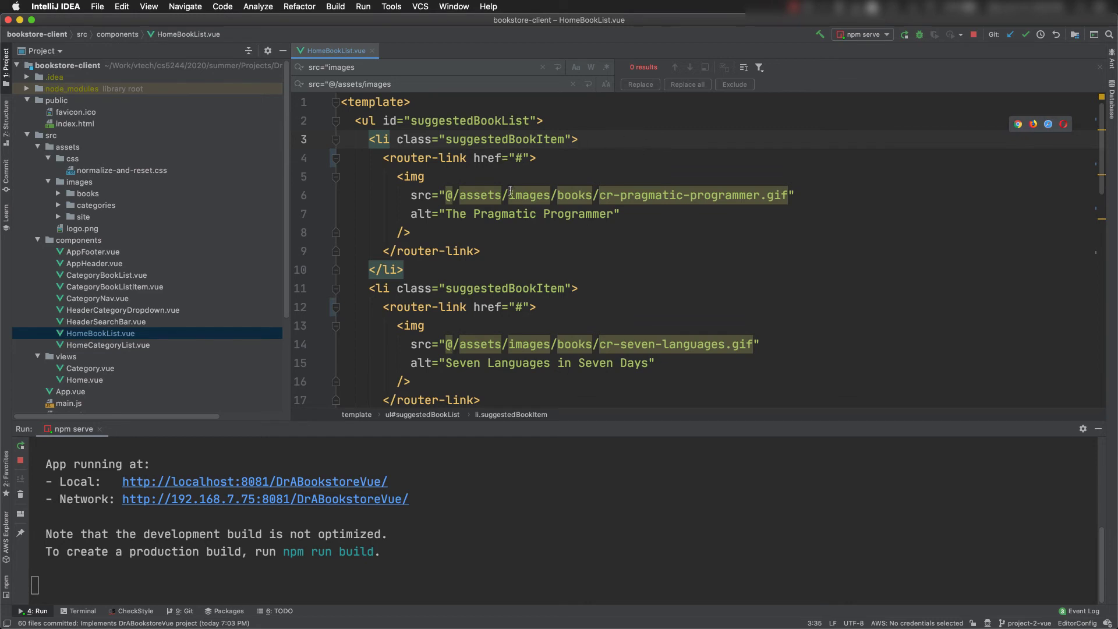
Replace all three href="#" with to="/" from history and view the Firefox homepage.
click(358, 67)
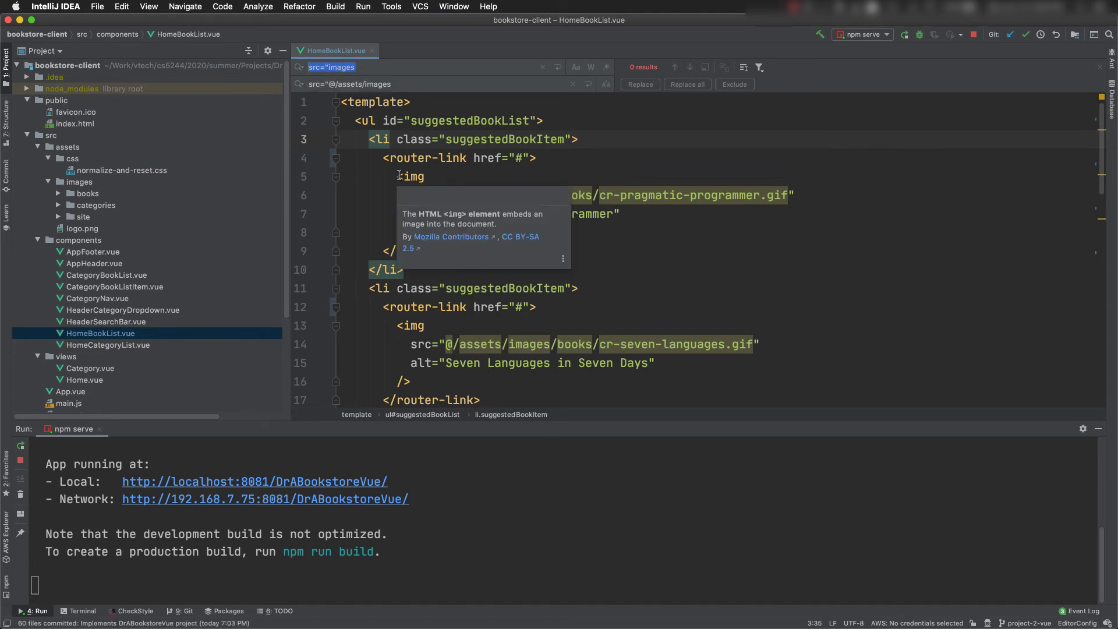
click(299, 69)
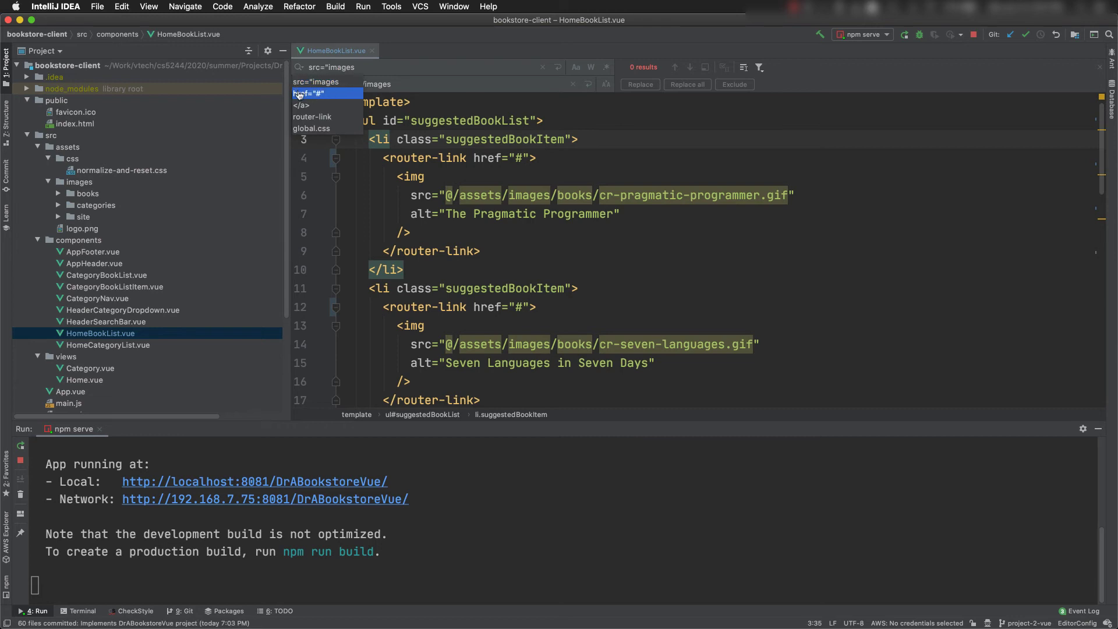
click(301, 94)
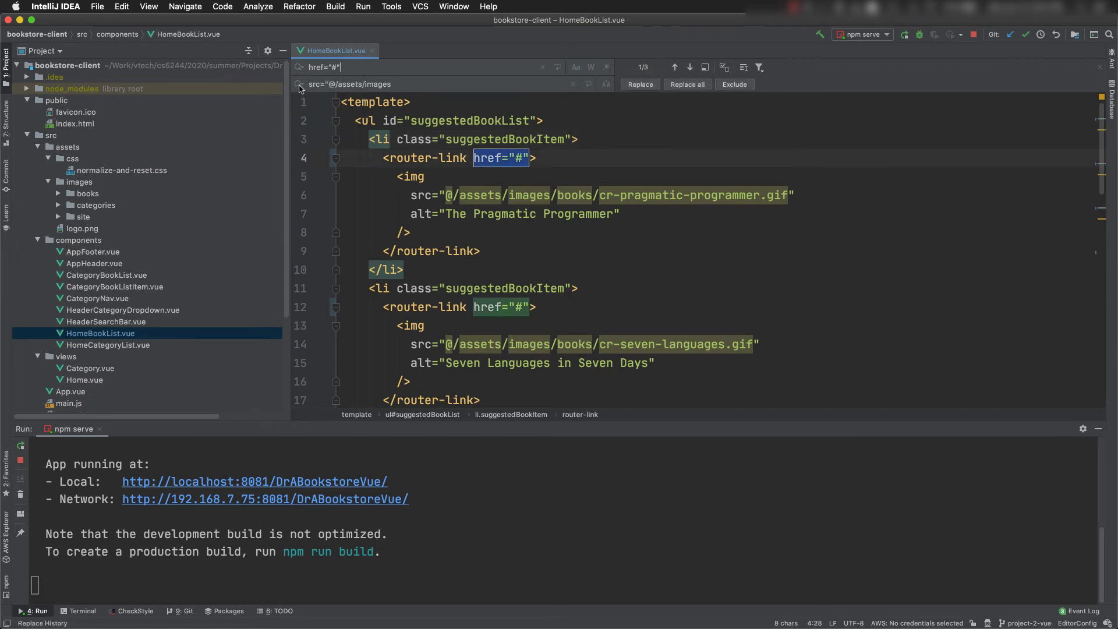
click(299, 85)
click(301, 108)
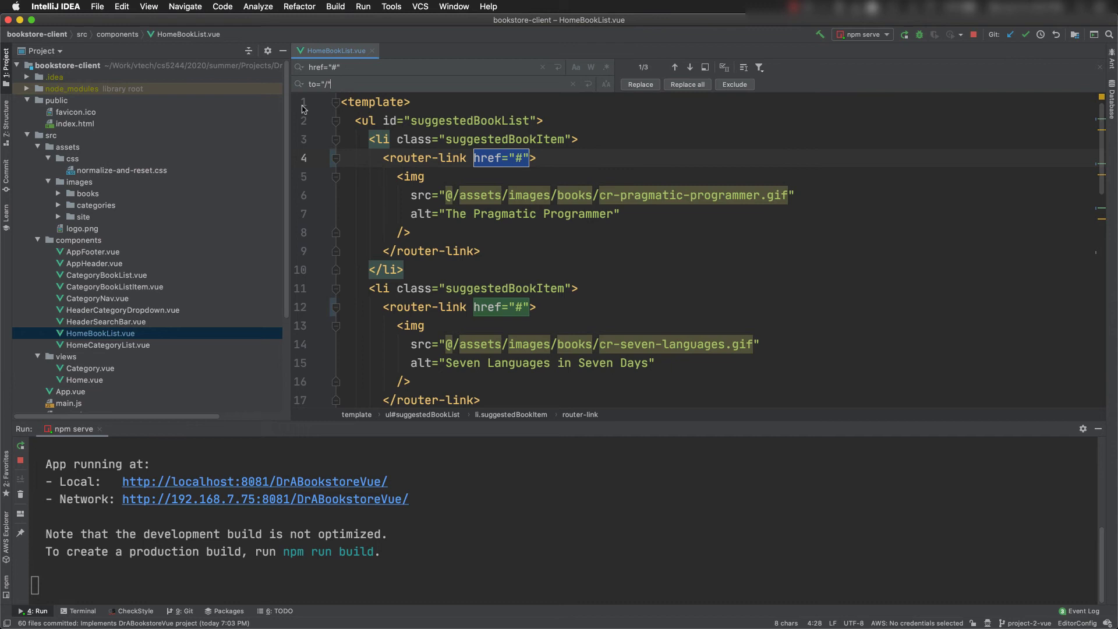
click(687, 83)
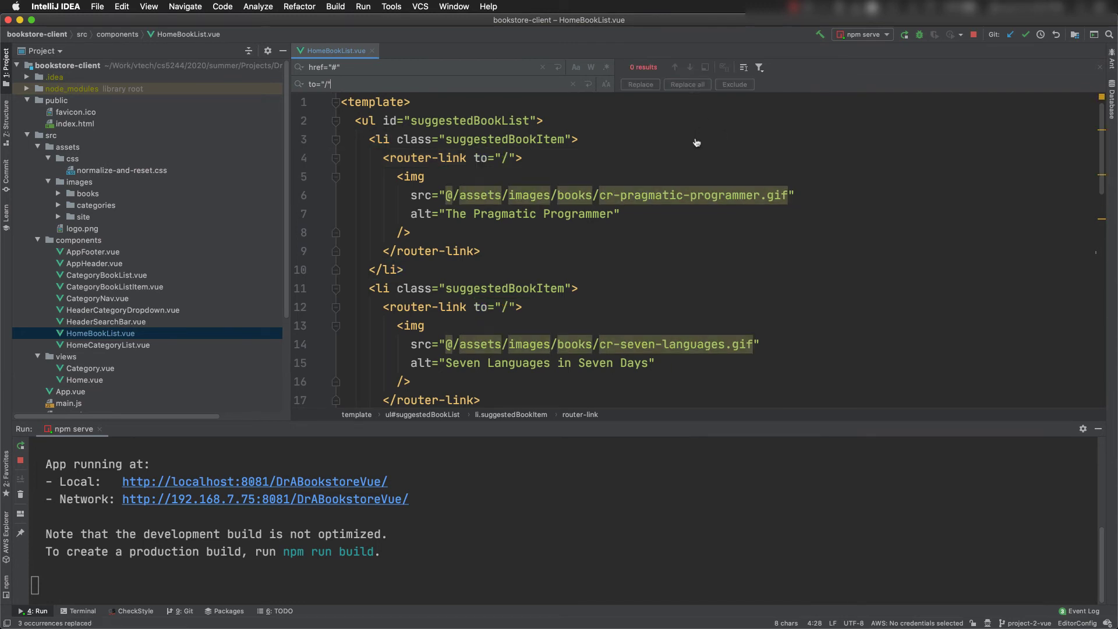
key(super+Tab)
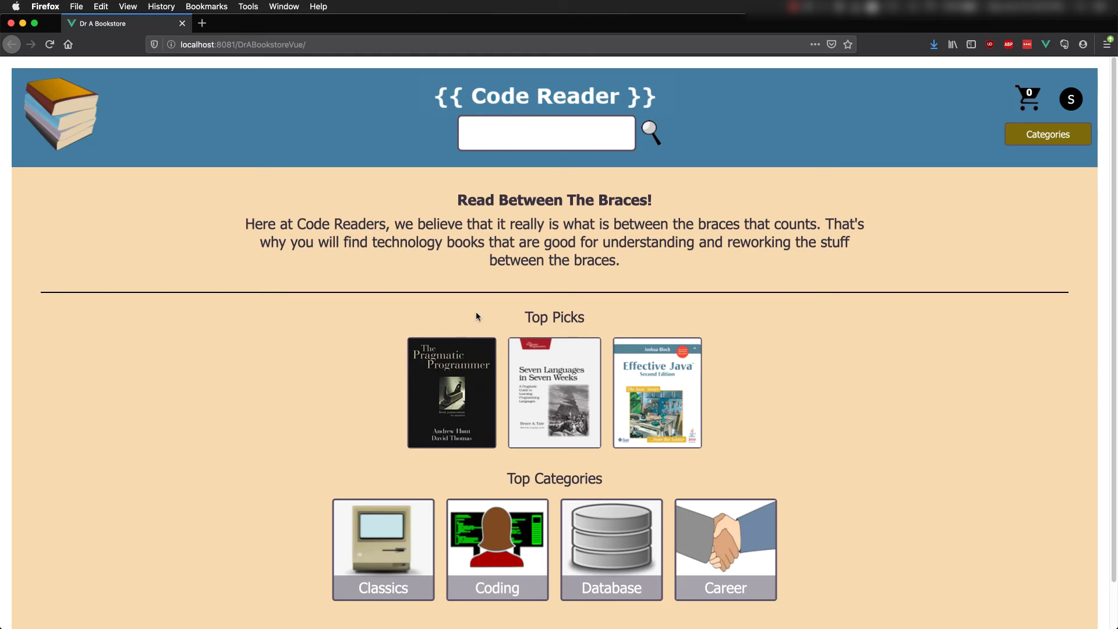
Undo the to="/" change back to href="#", save, and reload the Firefox homepage.
key(super+Tab)
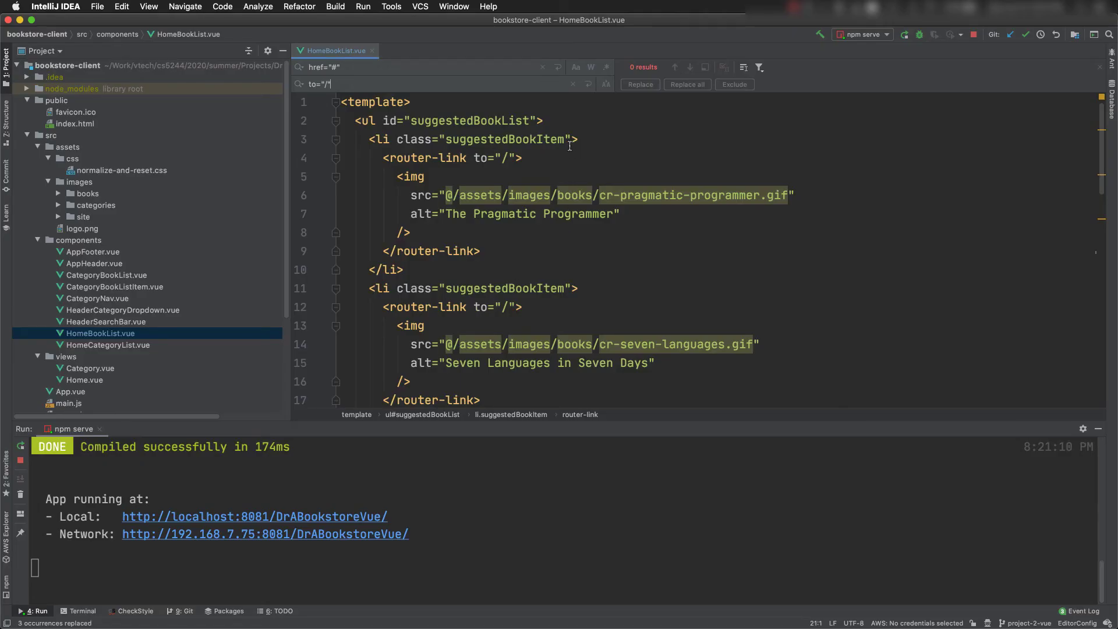
click(553, 175)
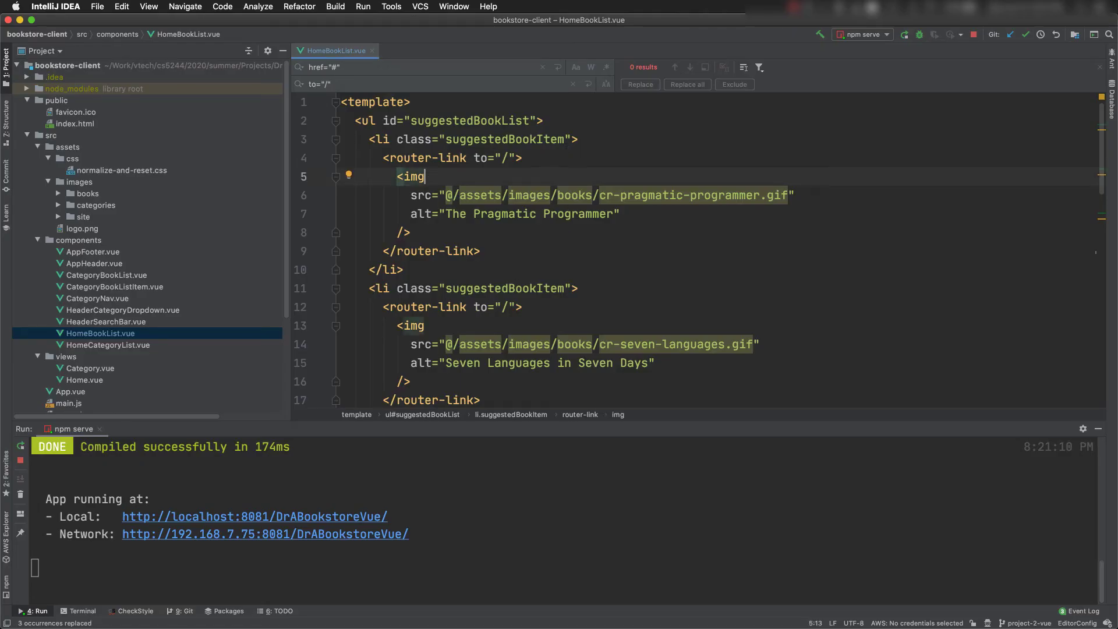
key(super+z)
key(super+z)
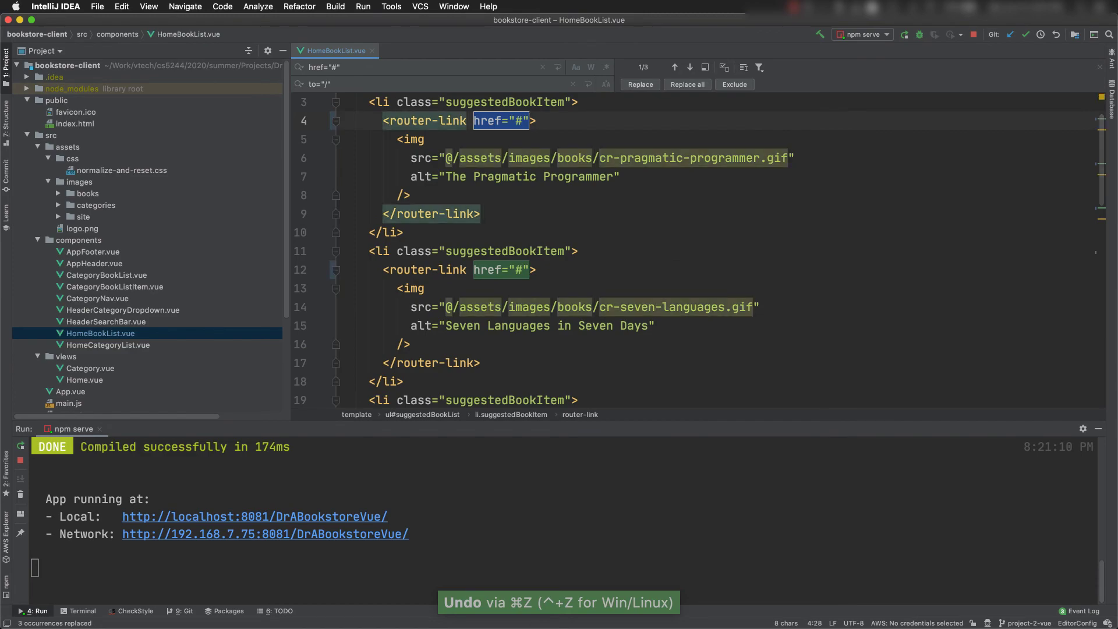
key(super+s)
key(super+Tab)
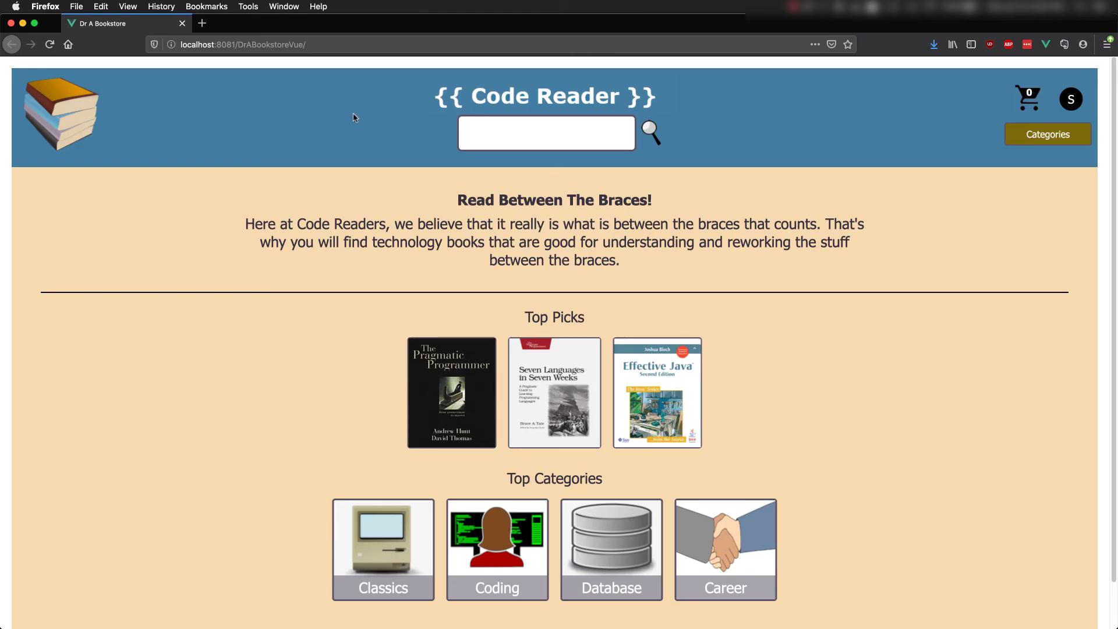
click(50, 43)
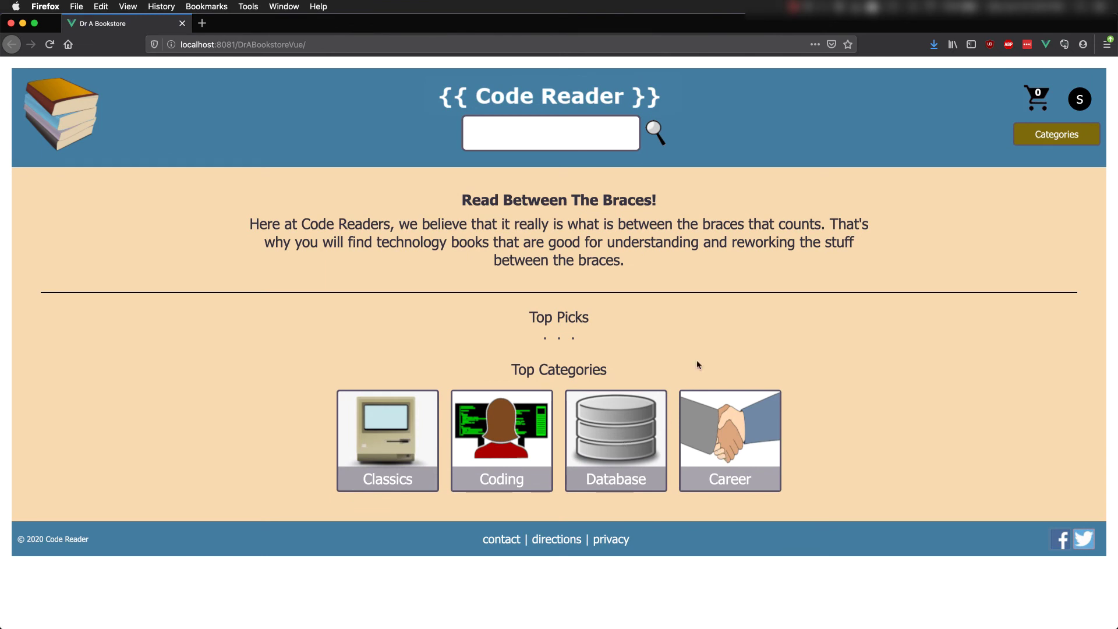
Check Firefox's Web Console for the missing "to" prop warnings, then return to IntelliJ.
key(F12)
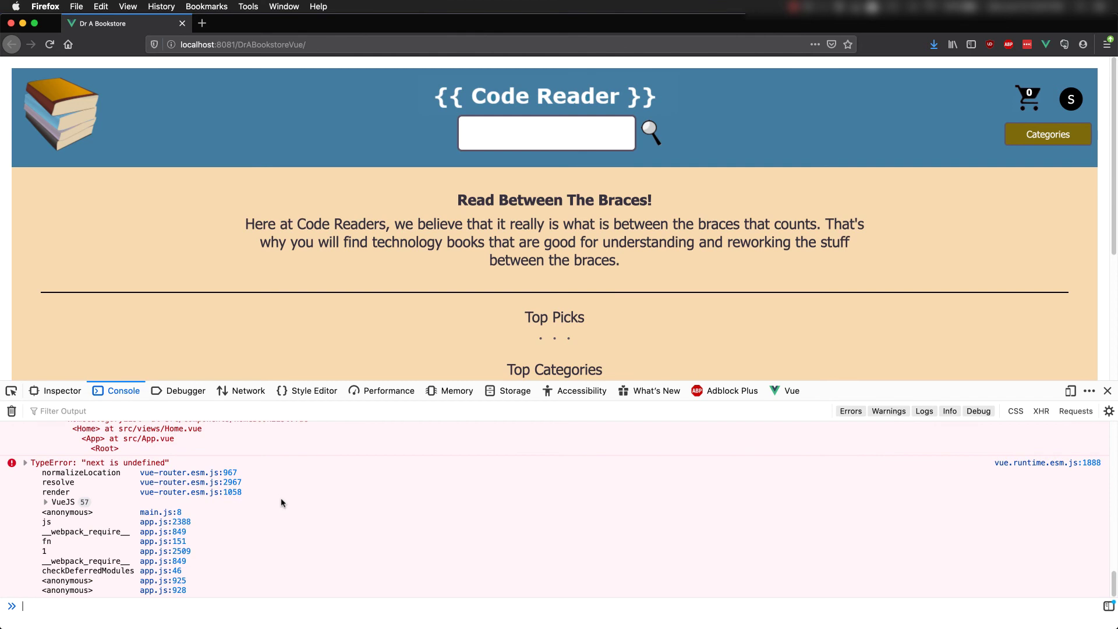
scroll(282, 502, down, 5)
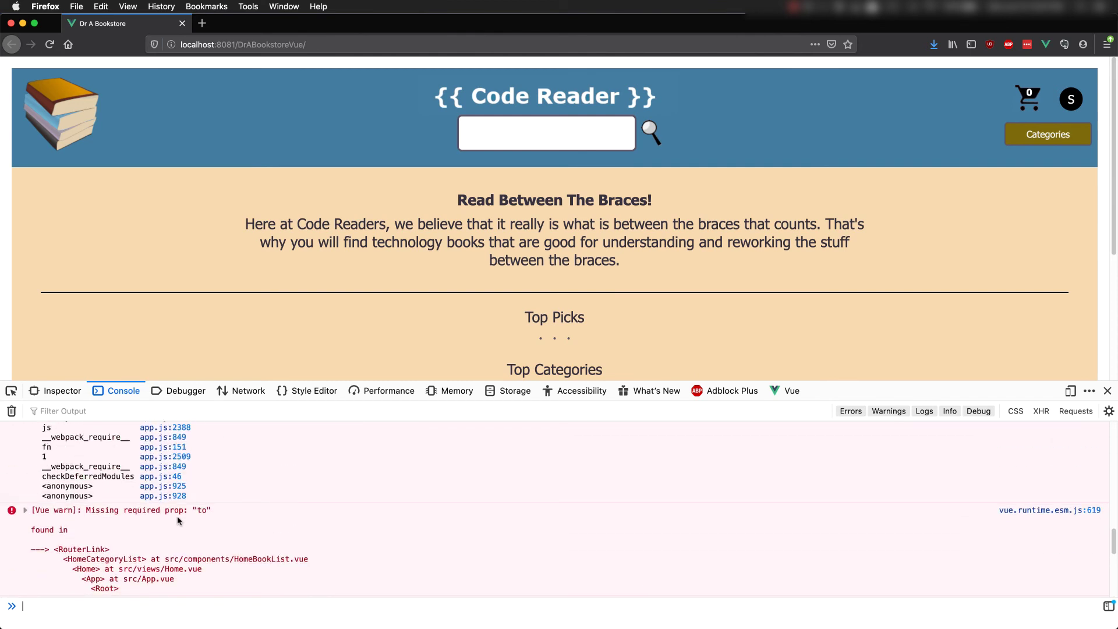
scroll(214, 502, down, 5)
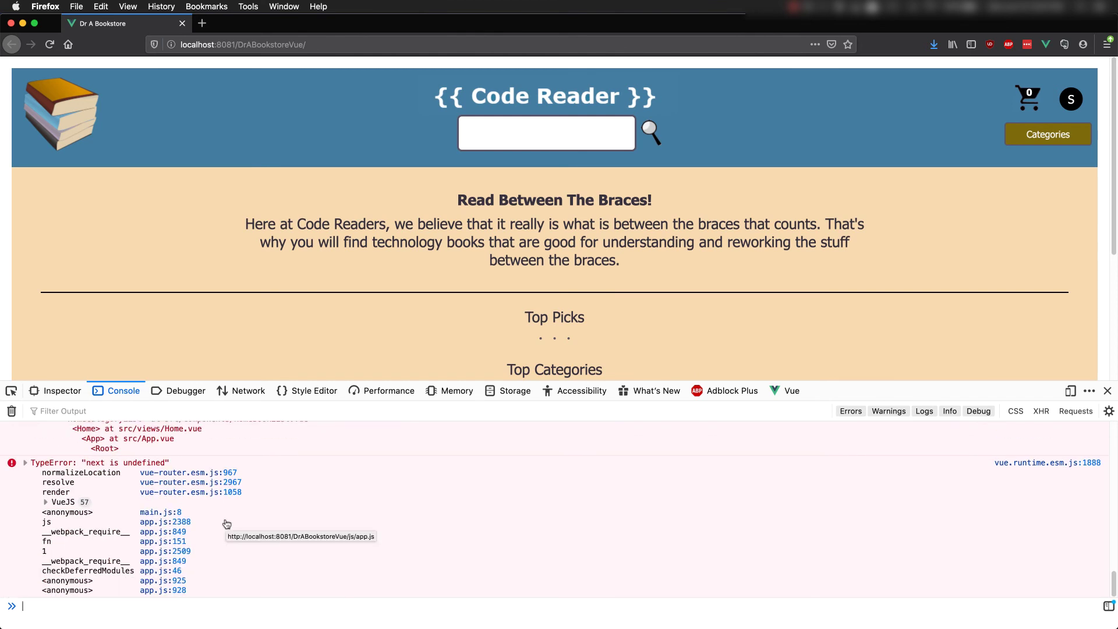
scroll(263, 490, up, 3)
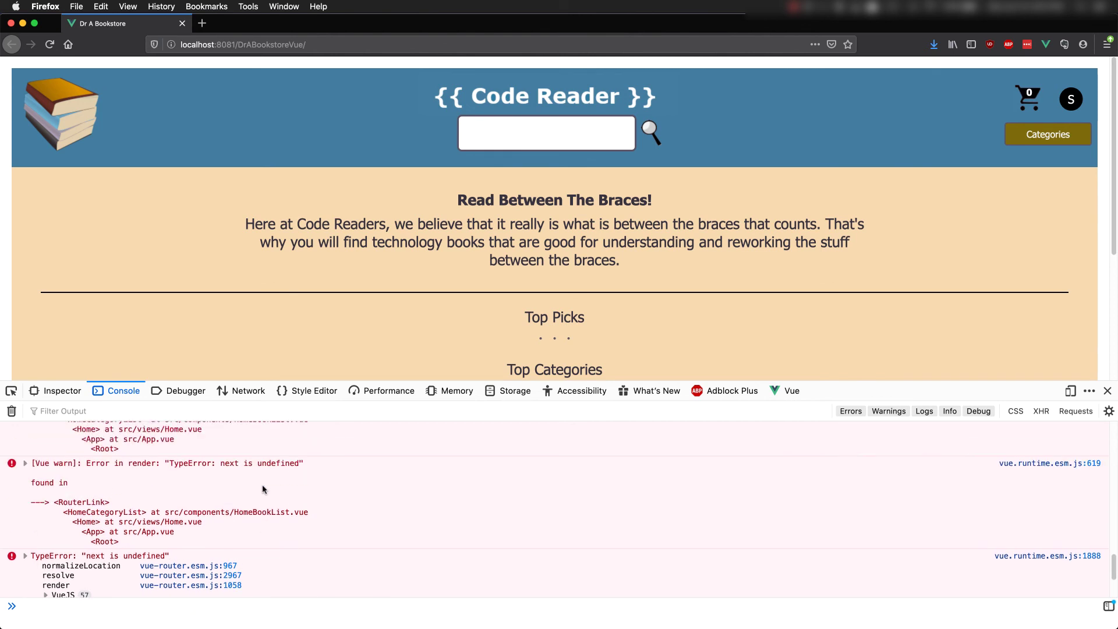
scroll(263, 489, up, 3)
scroll(239, 495, up, 3)
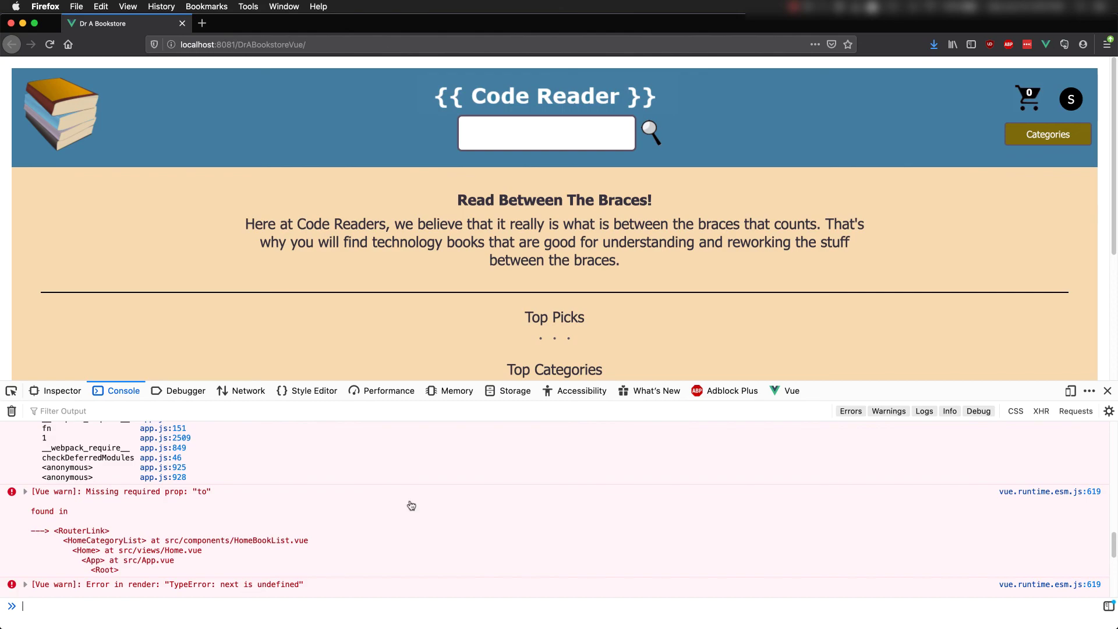
key(super+Tab)
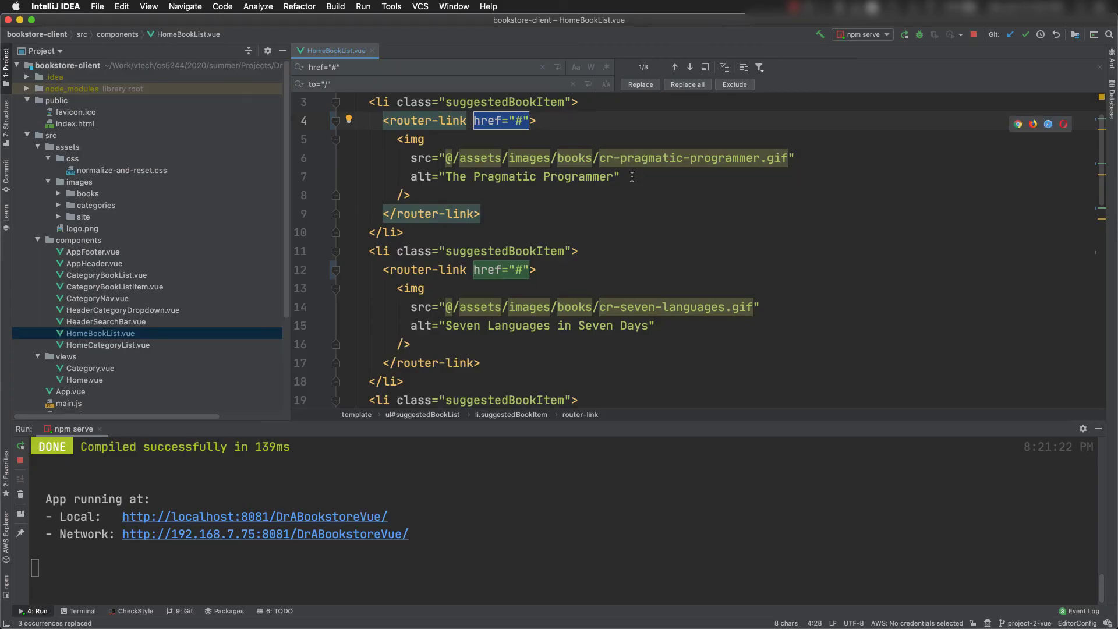
Redo the to="/" replacement, save HomeBookList.vue, and close Firefox's developer tools.
key(ctrl+shift+z)
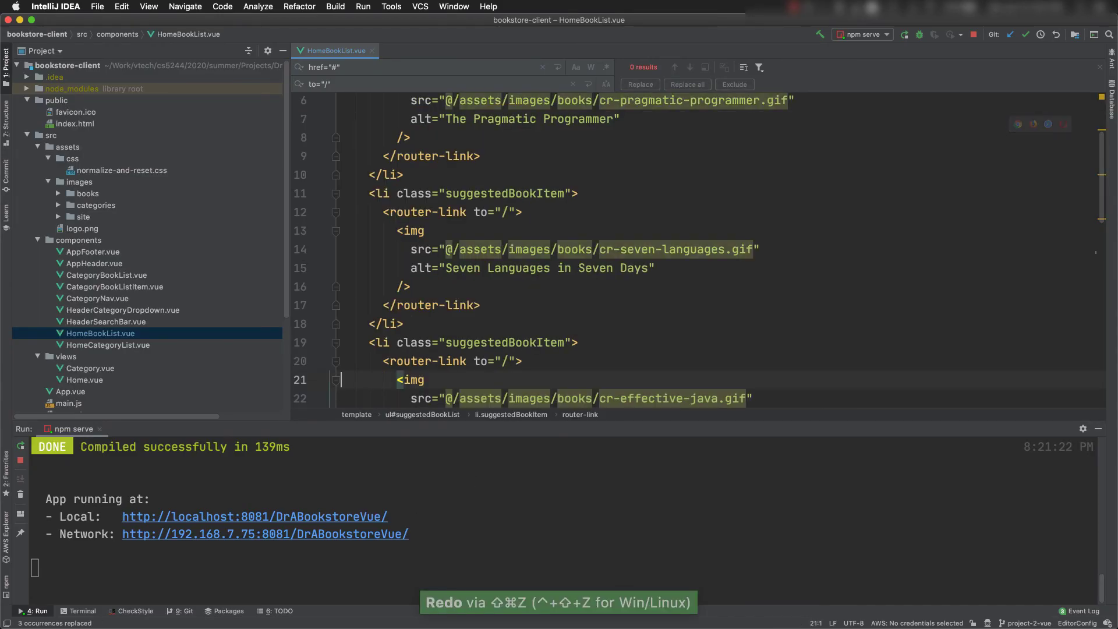
key(super+s)
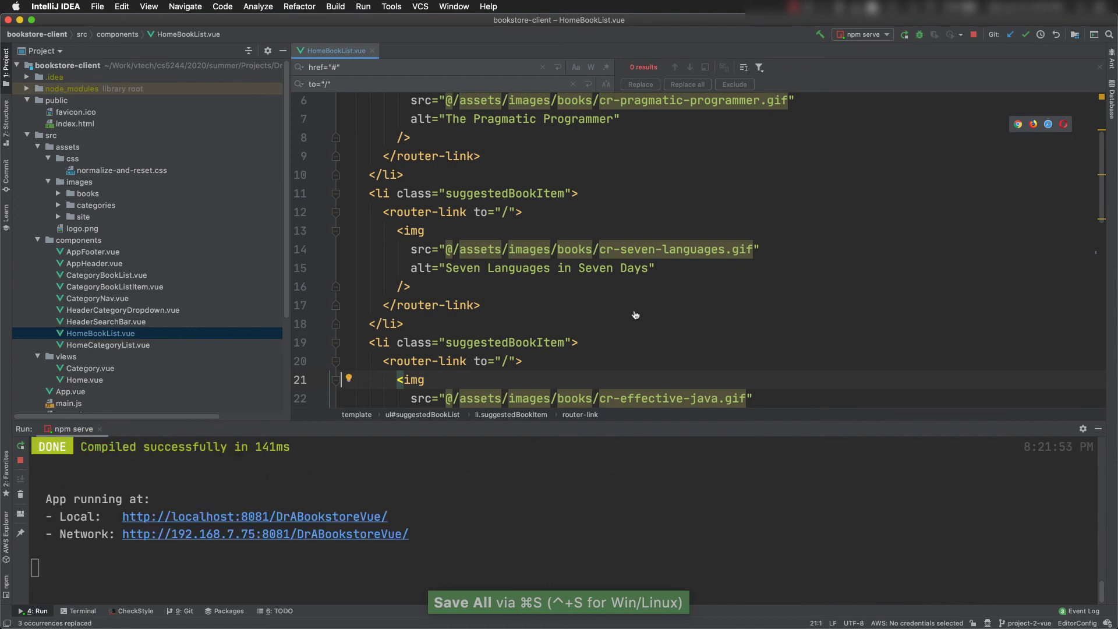
key(super+Tab)
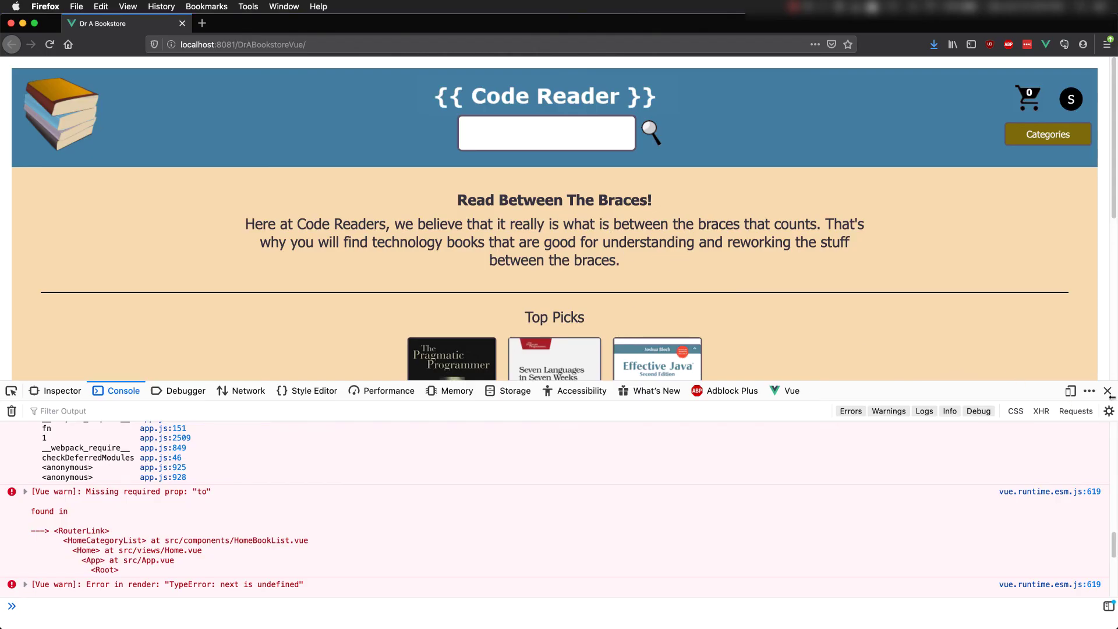
click(1107, 391)
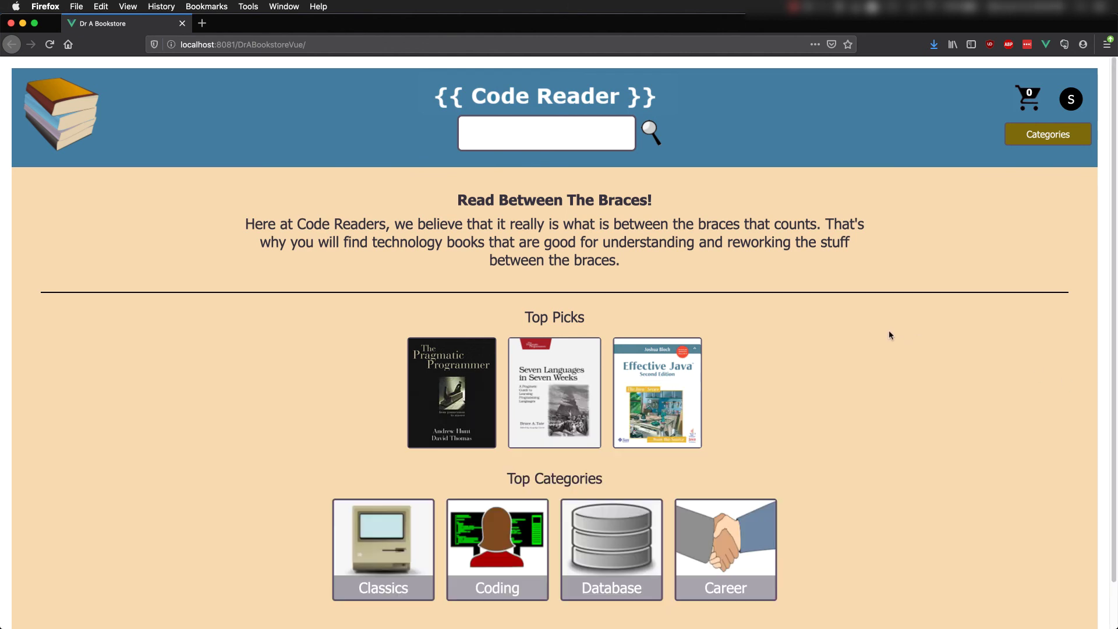